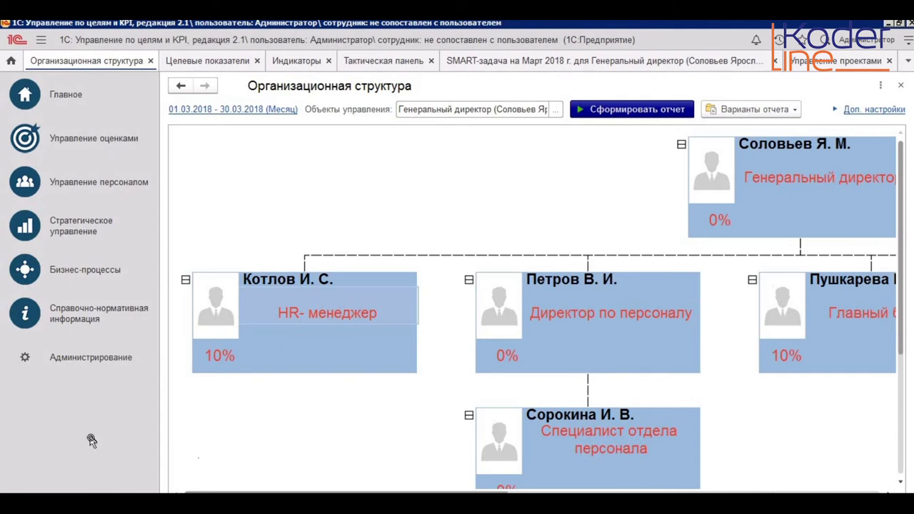
View the HR manager's tactical panel from the organizational structure, close it, and return to the general director's tactical panel
{"action": "double_click", "coordinate": [290, 300]}
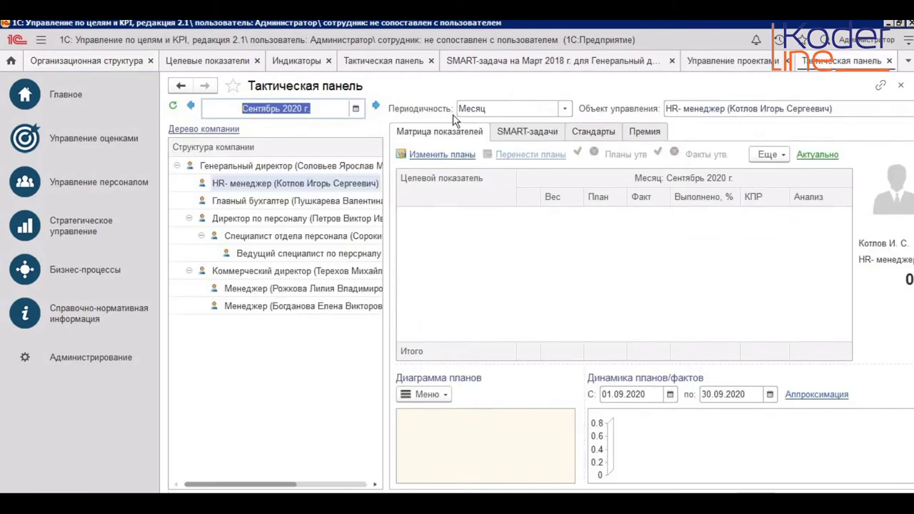
{"action": "left_click", "coordinate": [597, 318]}
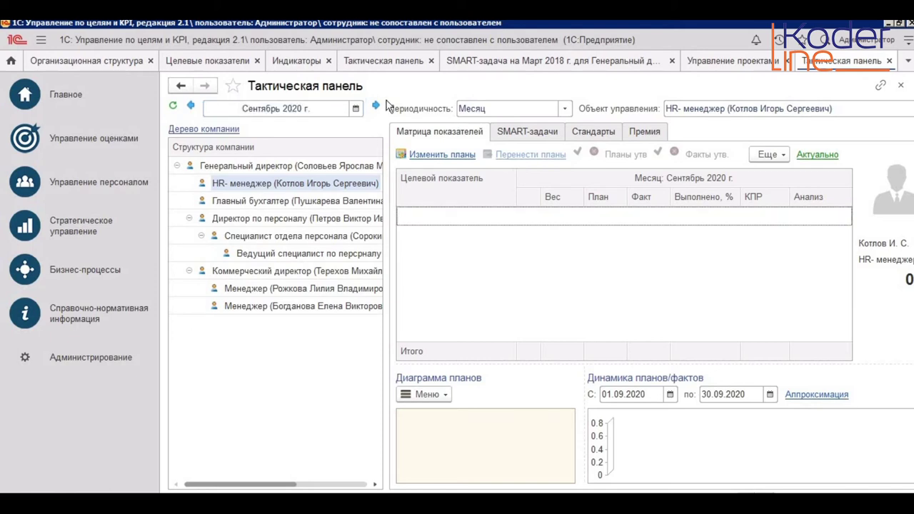
{"action": "left_click", "coordinate": [394, 65]}
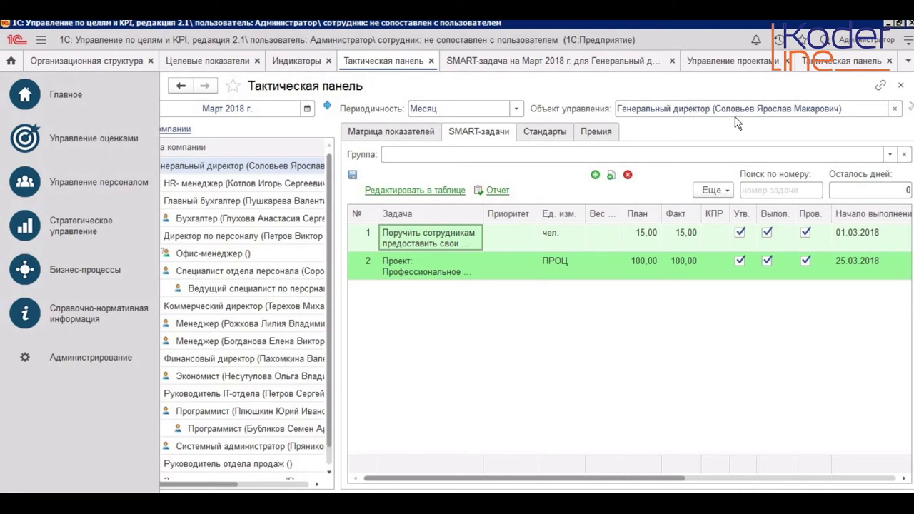
{"action": "left_click", "coordinate": [888, 61]}
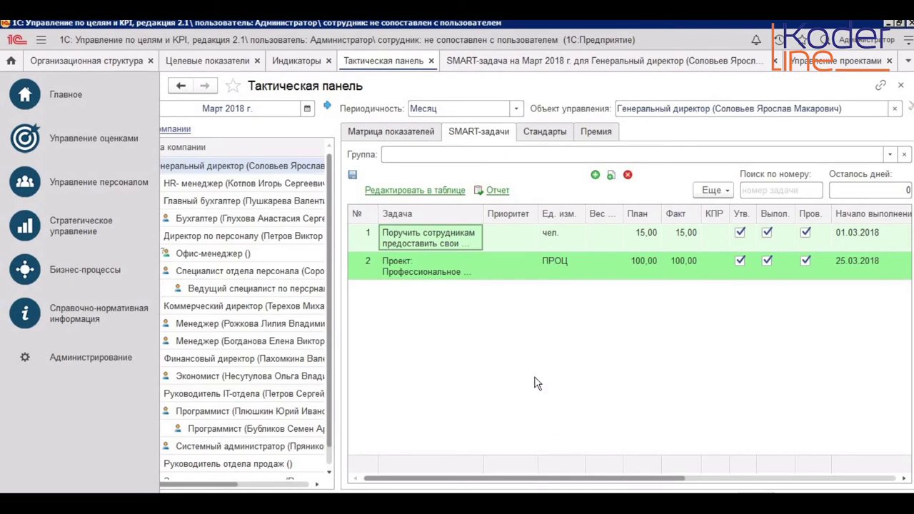
Create a target indicator named 7tglif with Расчет результативности 1 set to По формуле, and open its formula list
{"action": "left_click", "coordinate": [214, 63]}
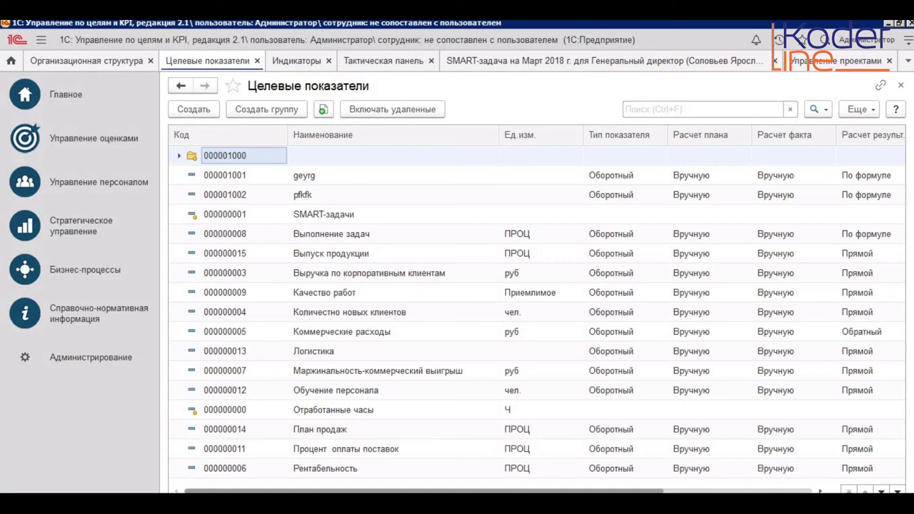
{"action": "left_click", "coordinate": [194, 109]}
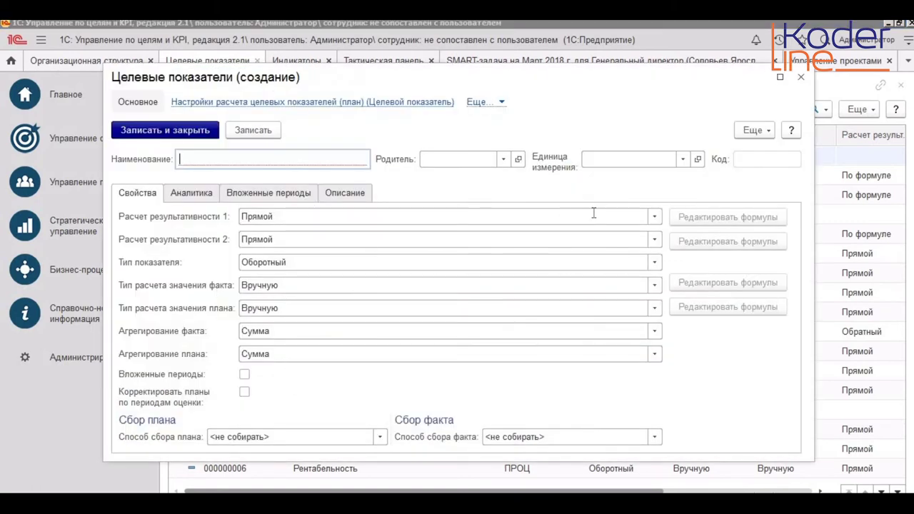
{"action": "left_click", "coordinate": [654, 217]}
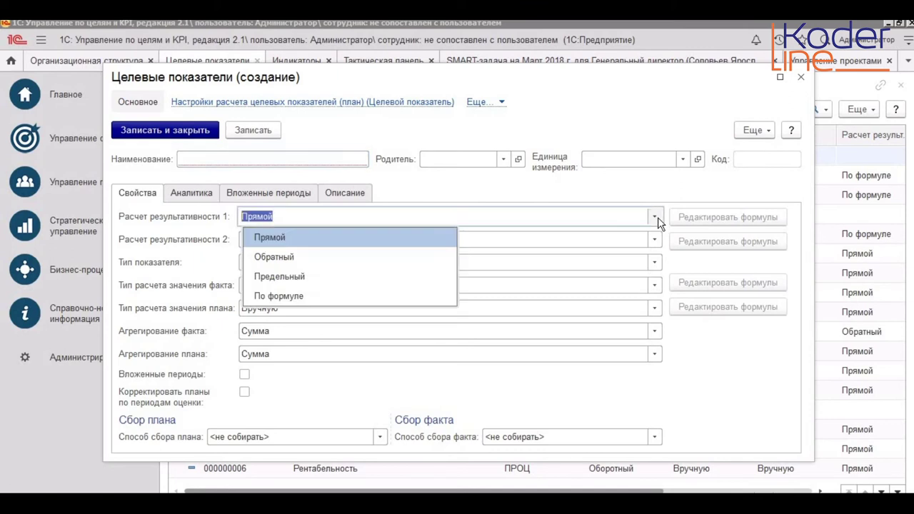
{"action": "left_click", "coordinate": [278, 295]}
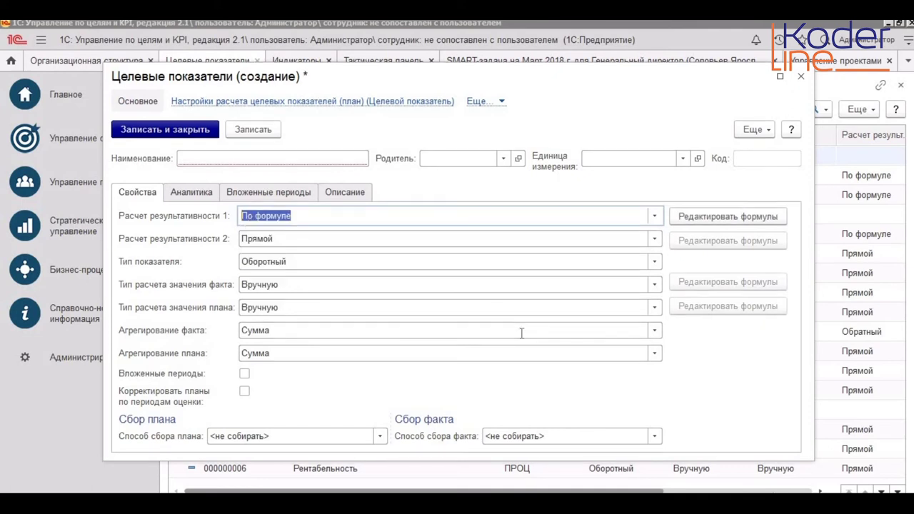
{"action": "left_click", "coordinate": [728, 222]}
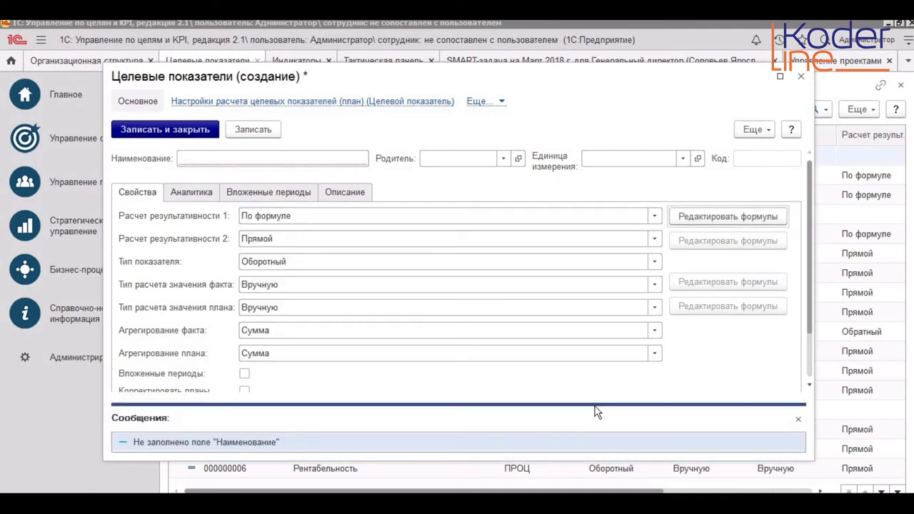
{"action": "left_click", "coordinate": [265, 153]}
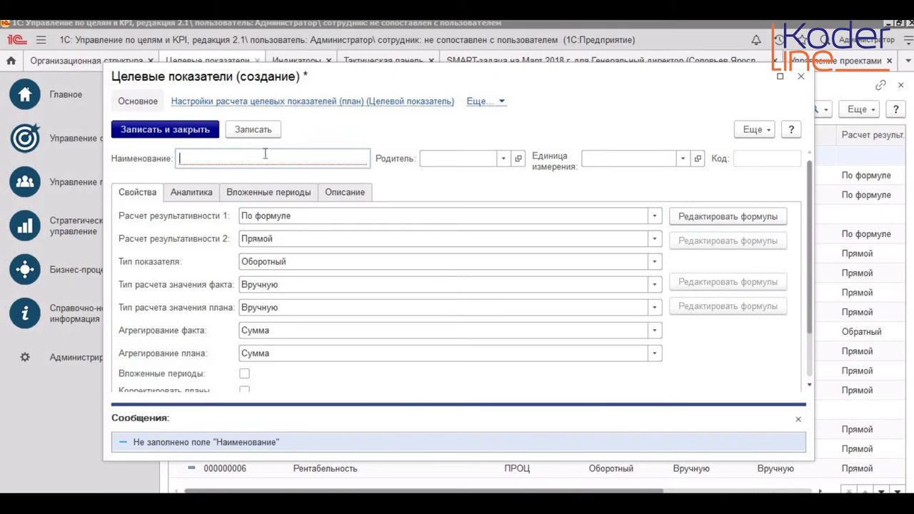
{"action": "type", "text": "7tglif"}
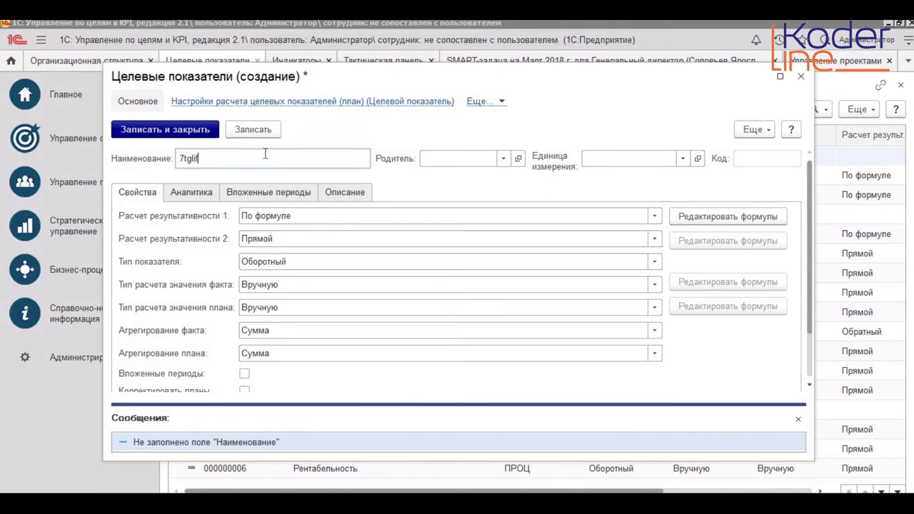
{"action": "left_click", "coordinate": [749, 220]}
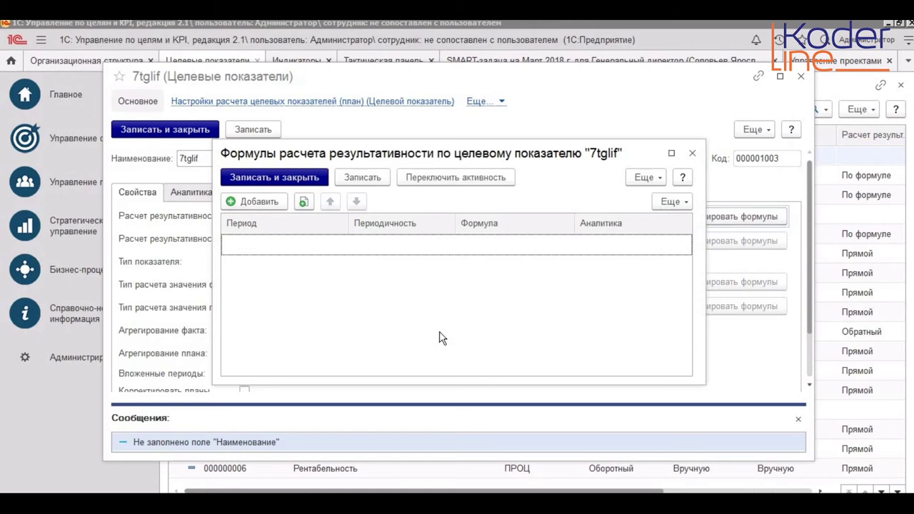
Add a row to the 7tglif performance formulas and start creating a new formula for it
{"action": "left_click", "coordinate": [252, 203]}
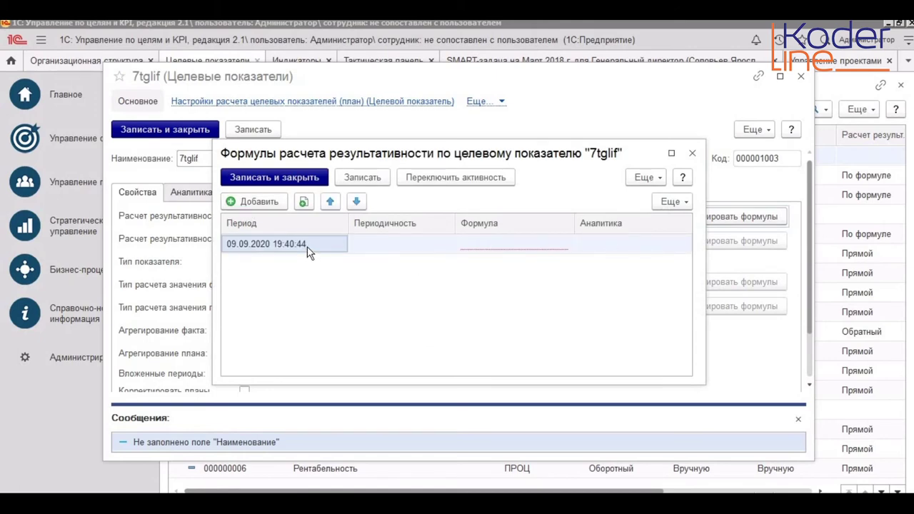
{"action": "left_click", "coordinate": [533, 246]}
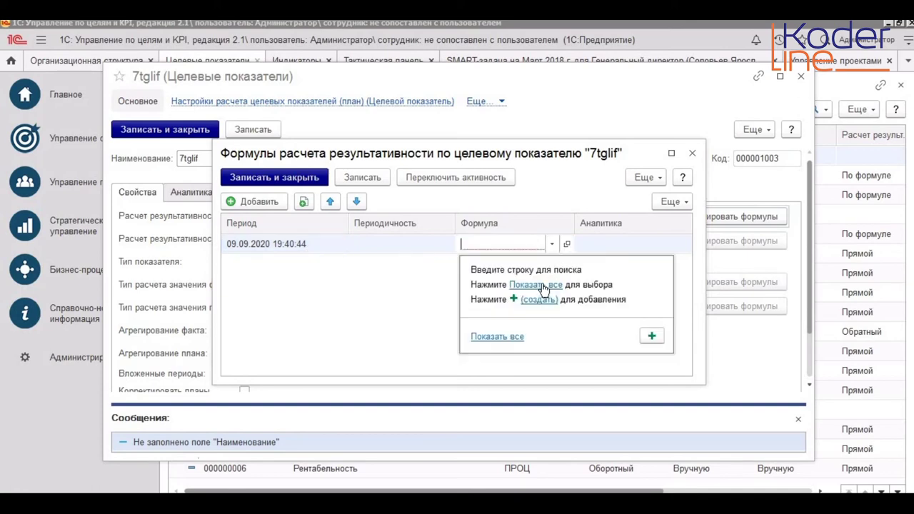
{"action": "left_click", "coordinate": [651, 335]}
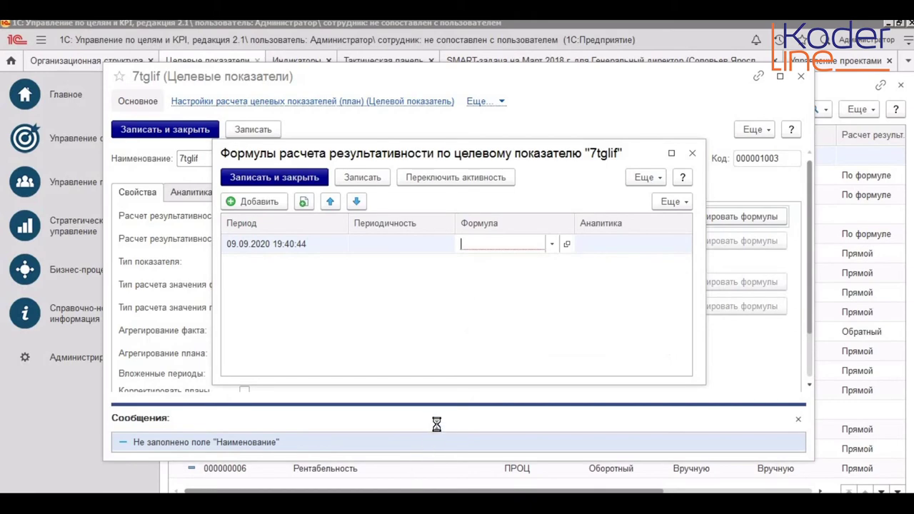
{"action": "left_click", "coordinate": [743, 36]}
{"action": "left_click", "coordinate": [543, 299]}
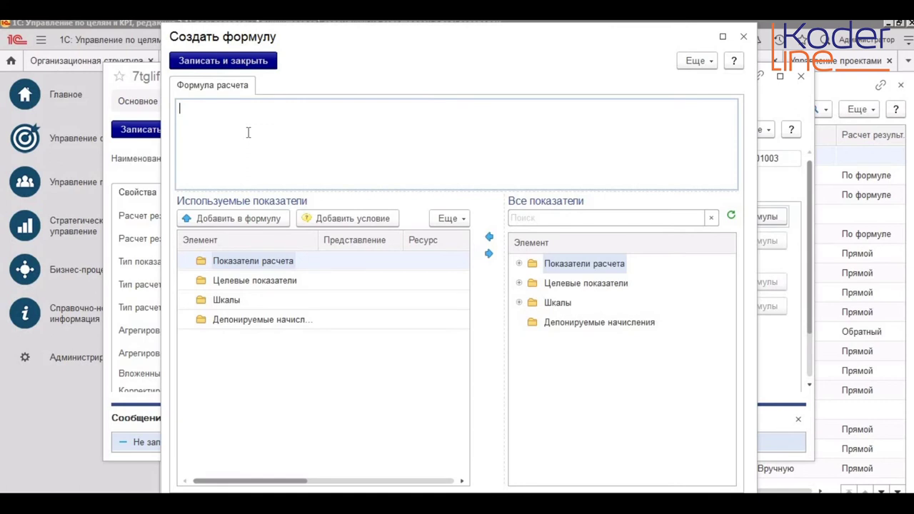
Open Шкала премия from the Шкалы available to the formula and examine its intervals and values
{"action": "left_click", "coordinate": [519, 303]}
{"action": "right_click", "coordinate": [569, 325]}
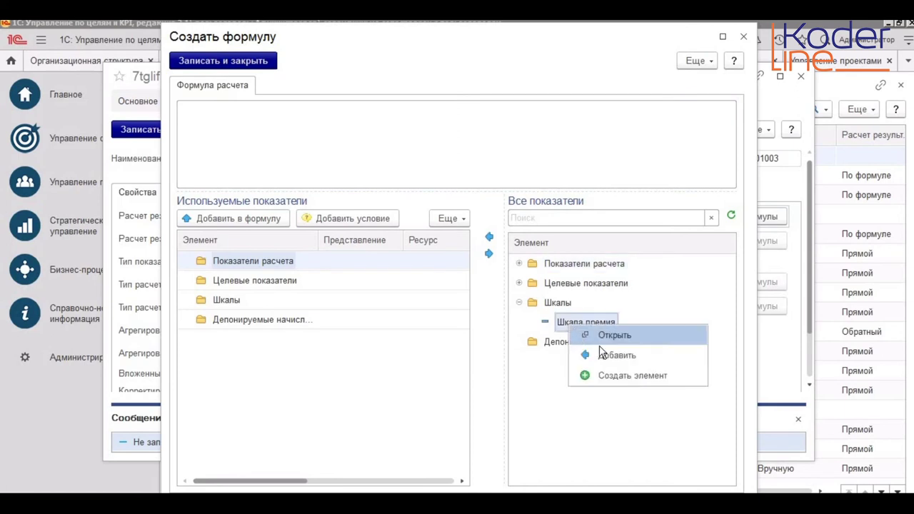
{"action": "key", "text": "Return"}
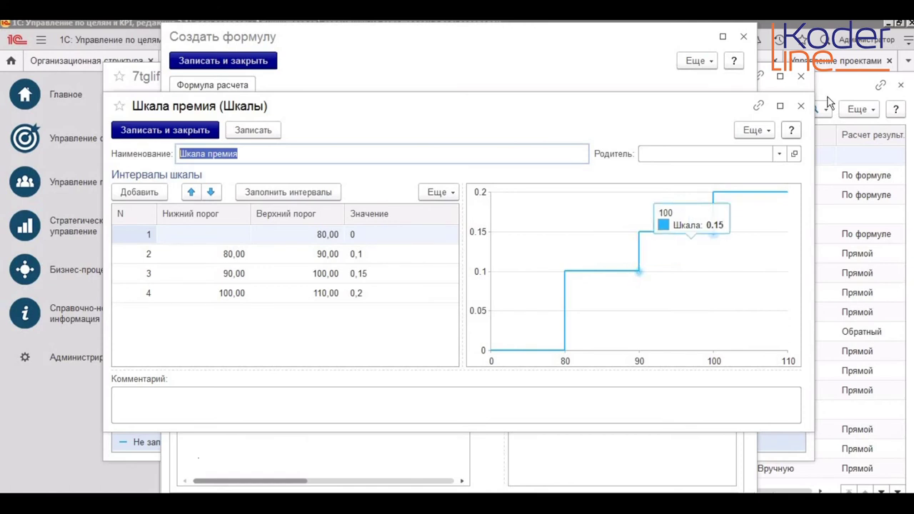
{"action": "left_click", "coordinate": [800, 105]}
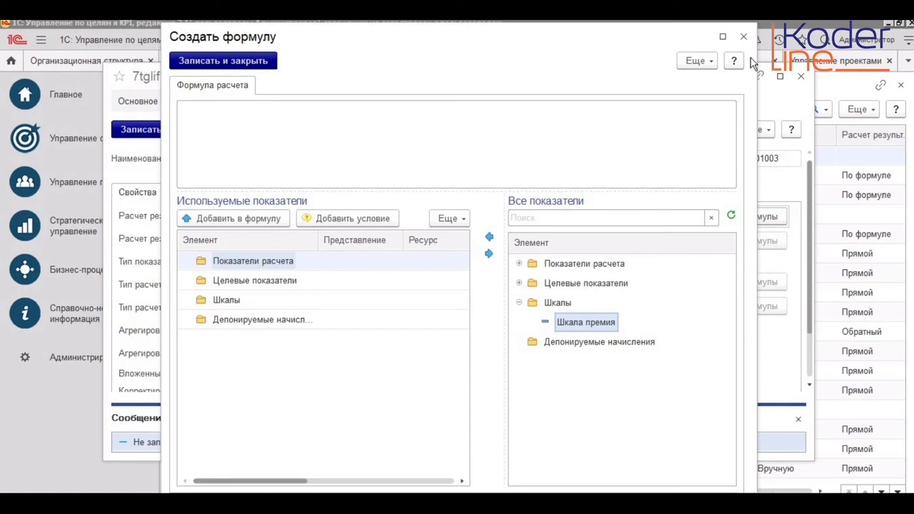
Leave the formula and formula list without saving, view the Аналитика settings of 7tglif, and return to the target indicators list
{"action": "left_click", "coordinate": [743, 36]}
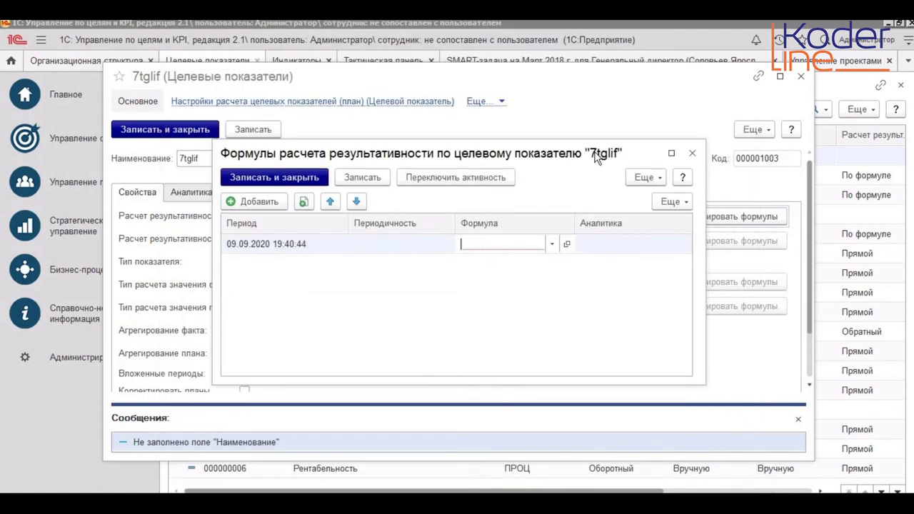
{"action": "left_click", "coordinate": [691, 153]}
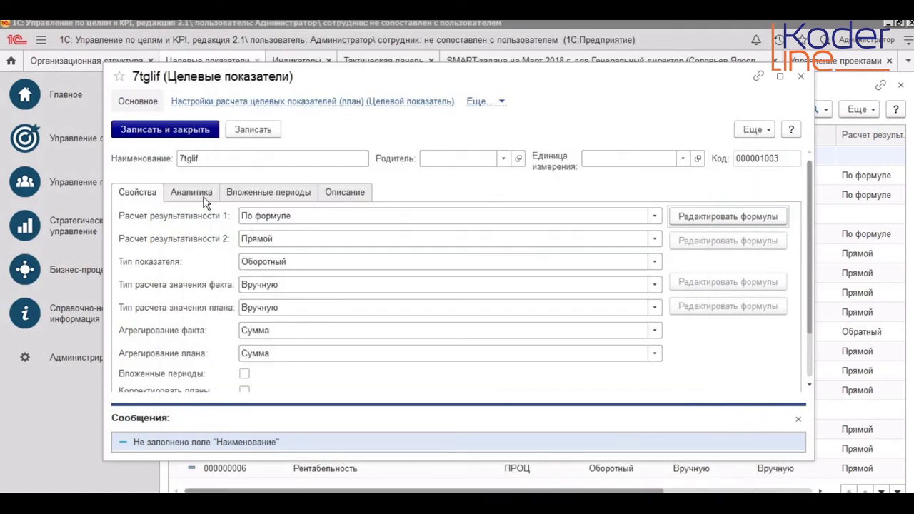
{"action": "left_click", "coordinate": [194, 193]}
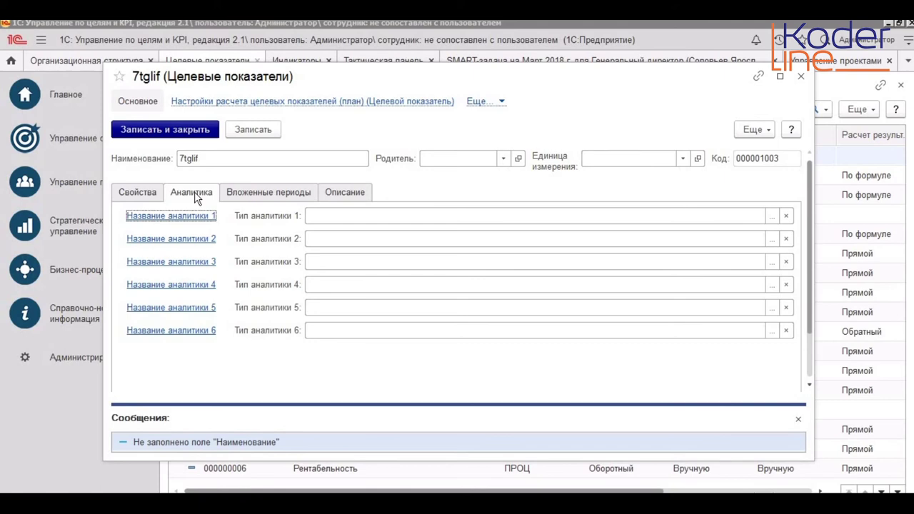
{"action": "left_click", "coordinate": [223, 59]}
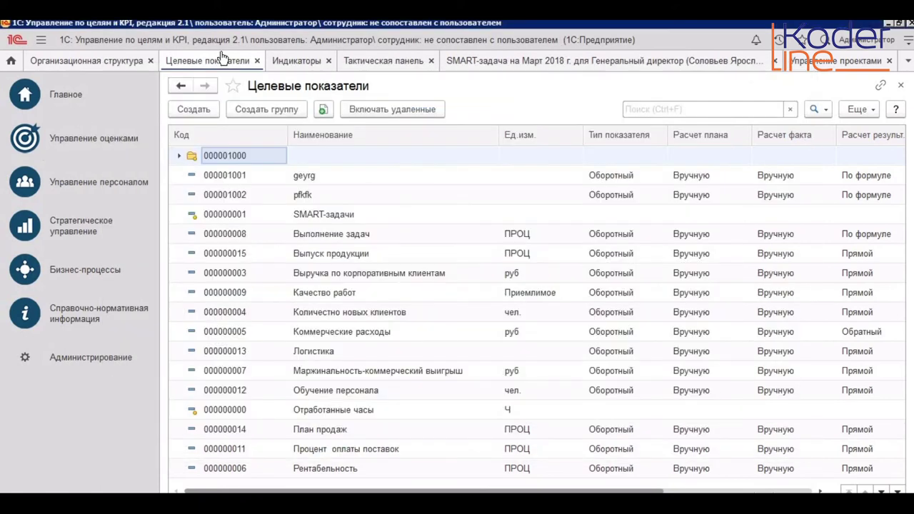
View the Индикаторы dashboard and the general director's Матрица показателей for March 2018 in the Тактическая панель
{"action": "key", "text": "ctrl+Tab"}
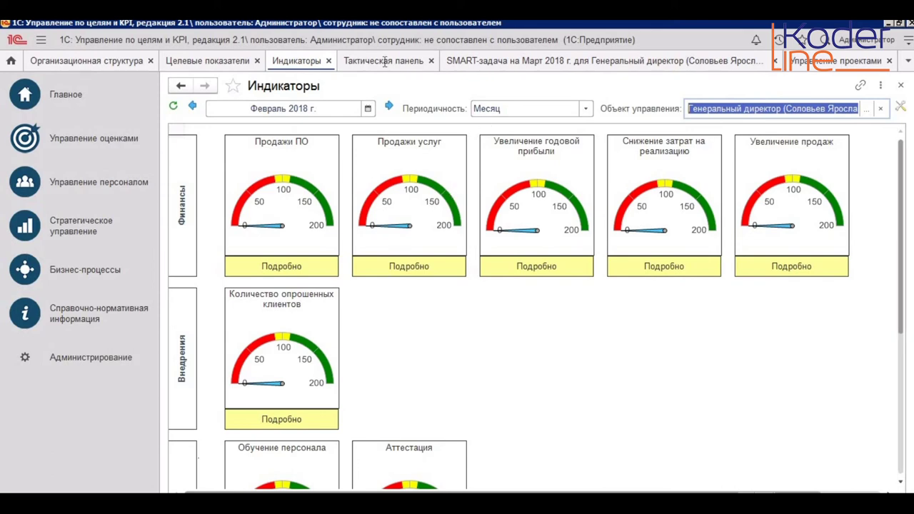
{"action": "key", "text": "ctrl+Tab"}
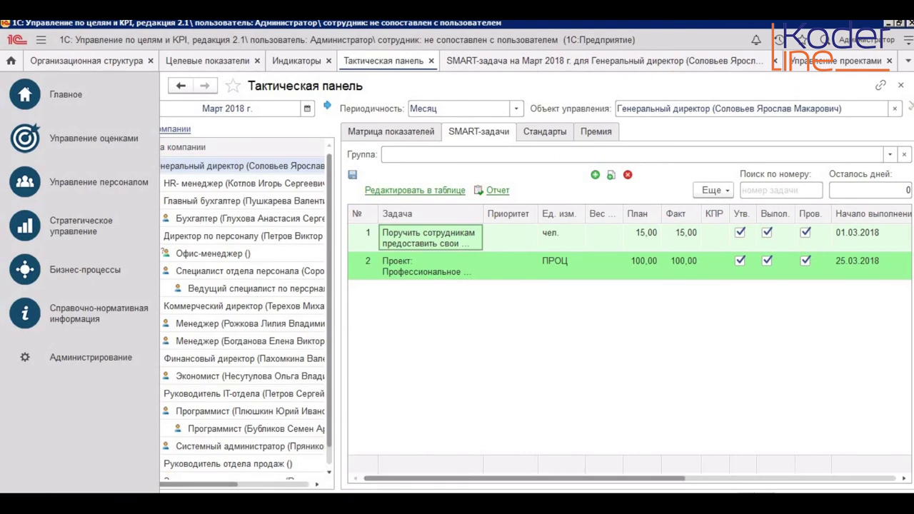
{"action": "scroll", "coordinate": [308, 193], "scroll_direction": "left", "scroll_amount": 2}
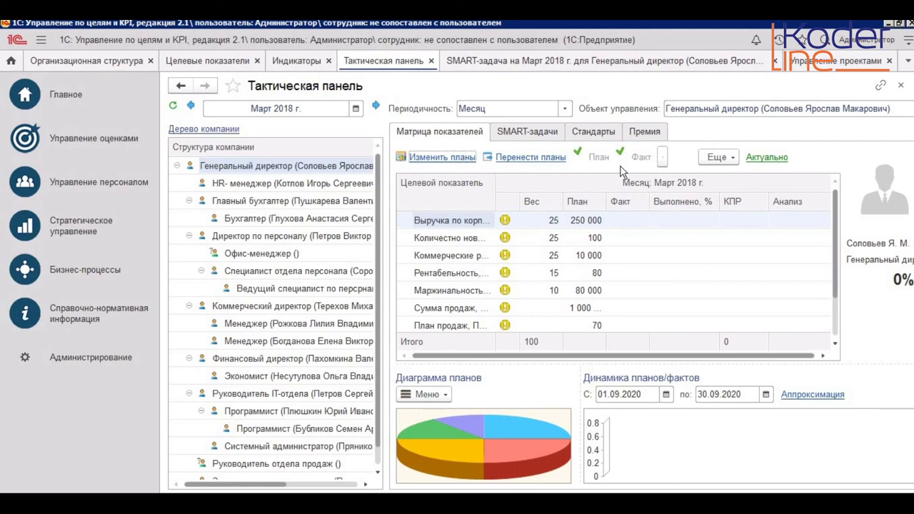
View the general director's Стандарты and the actions available for the standards table
{"action": "left_click", "coordinate": [592, 133]}
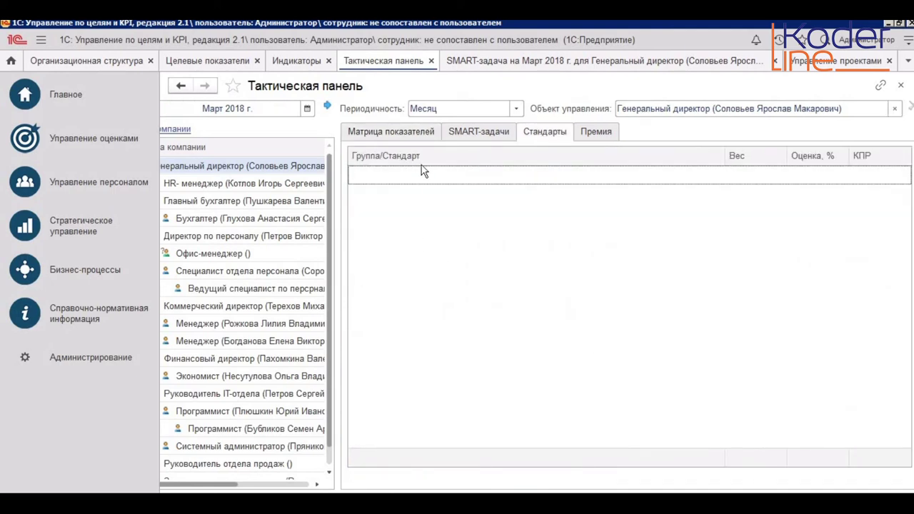
{"action": "right_click", "coordinate": [515, 178]}
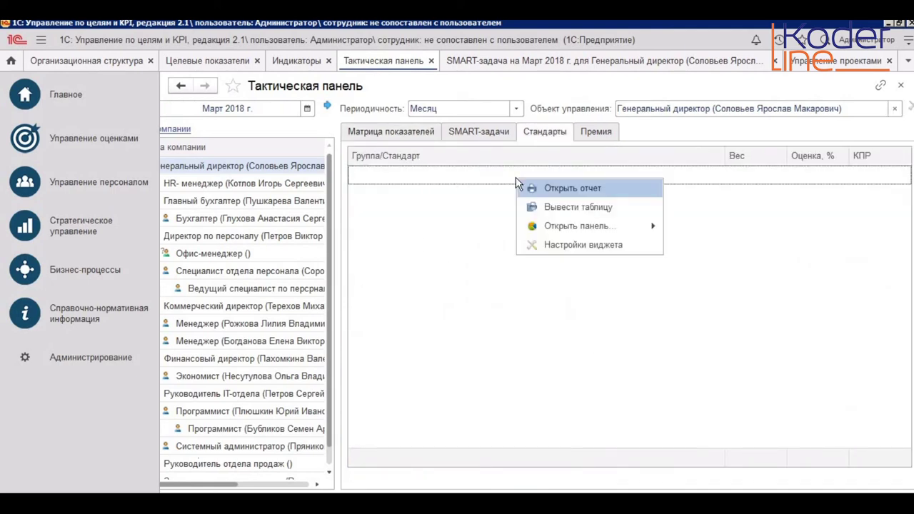
{"action": "left_click", "coordinate": [409, 178]}
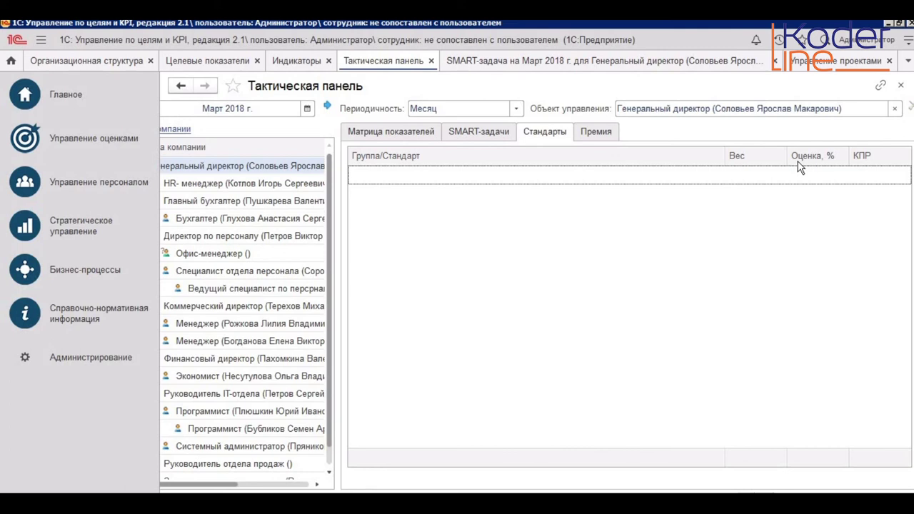
Open the general director's SMART task about vacation dates and examine its description, related tasks, attachments, work history, internal links, electronic documents and additional details
{"action": "left_click", "coordinate": [457, 130]}
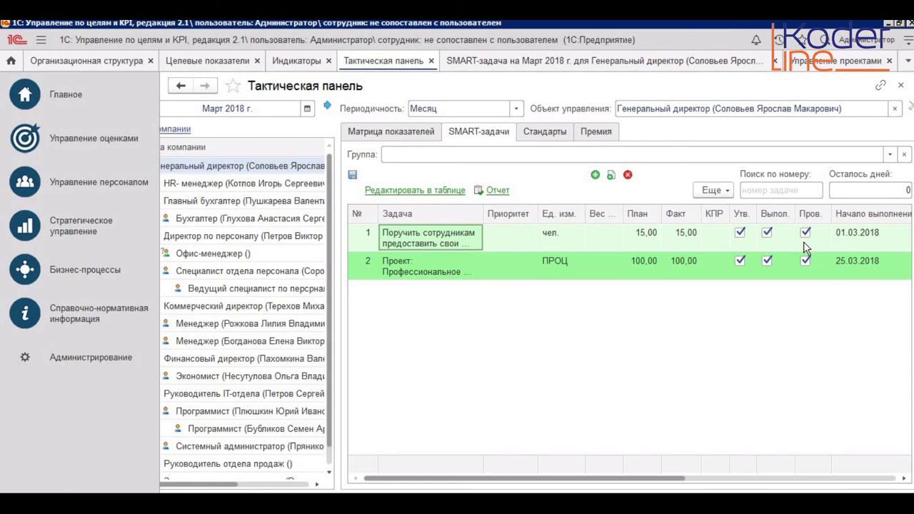
{"action": "double_click", "coordinate": [434, 243]}
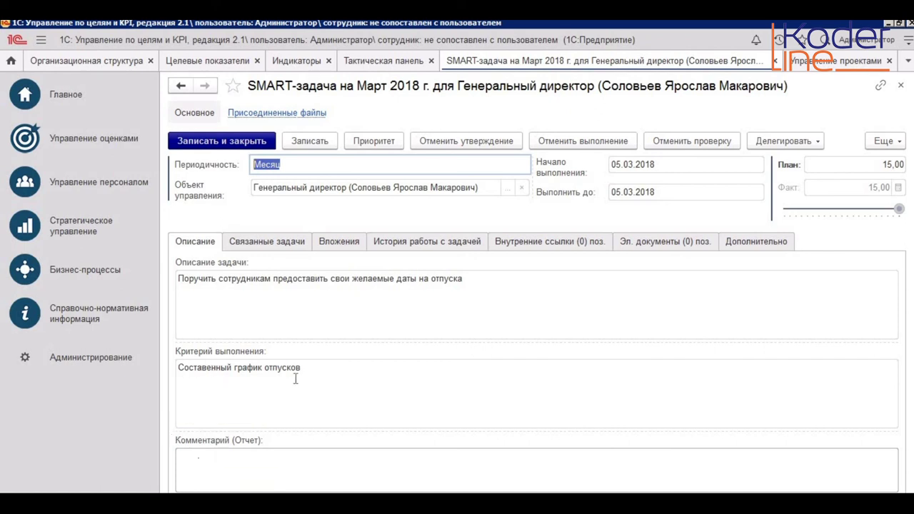
{"action": "left_click", "coordinate": [270, 242]}
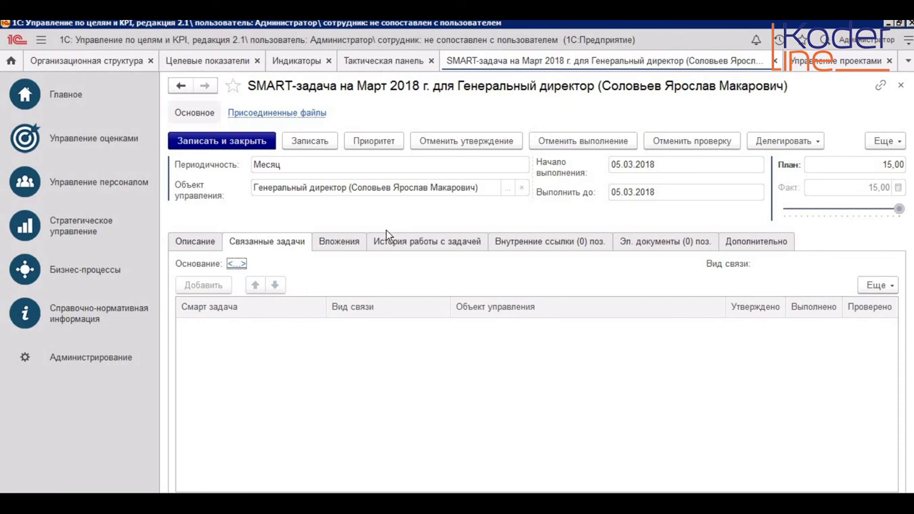
{"action": "left_click", "coordinate": [349, 244]}
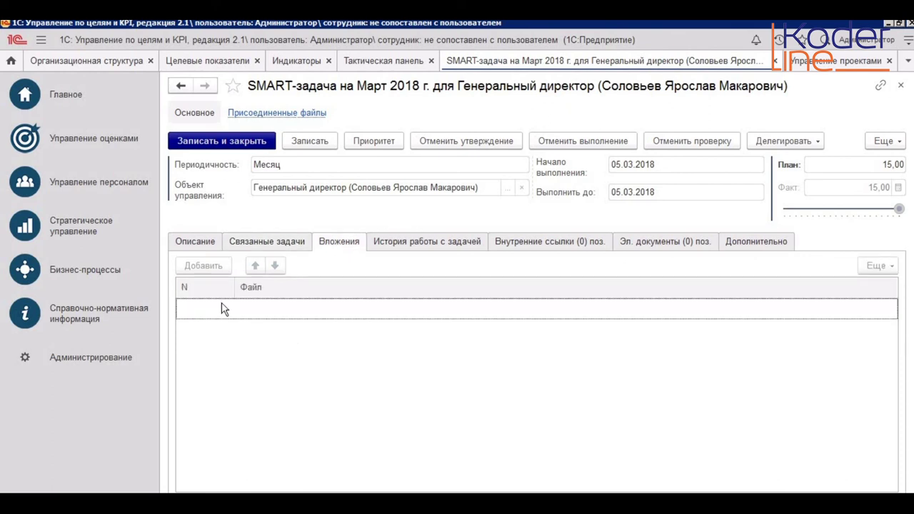
{"action": "left_click", "coordinate": [414, 241]}
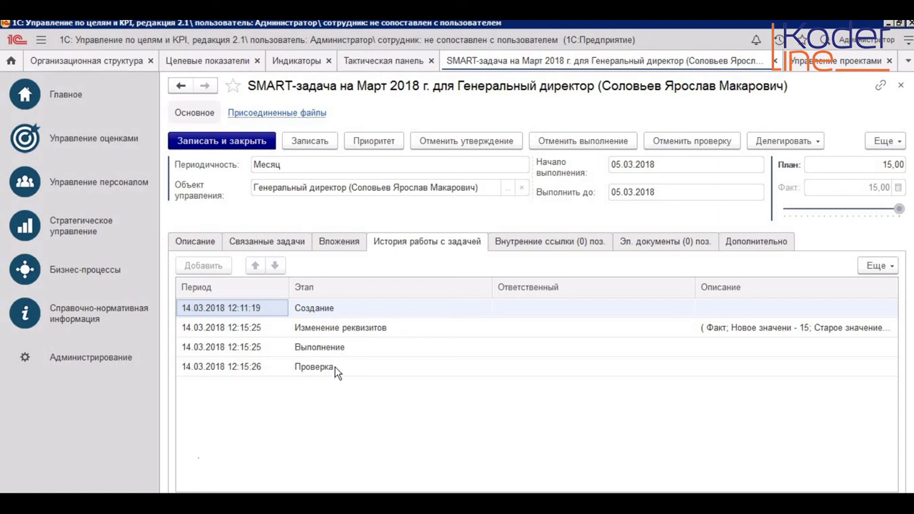
{"action": "left_click", "coordinate": [549, 254]}
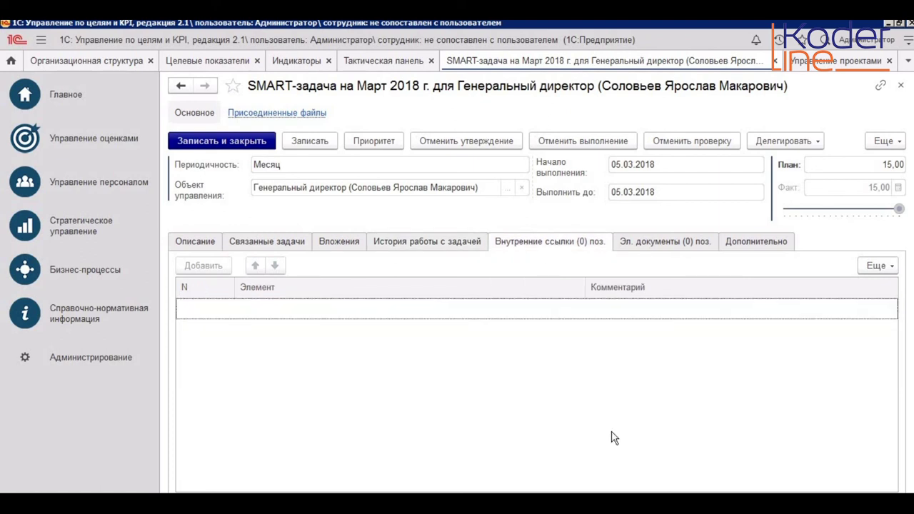
{"action": "left_click", "coordinate": [646, 246]}
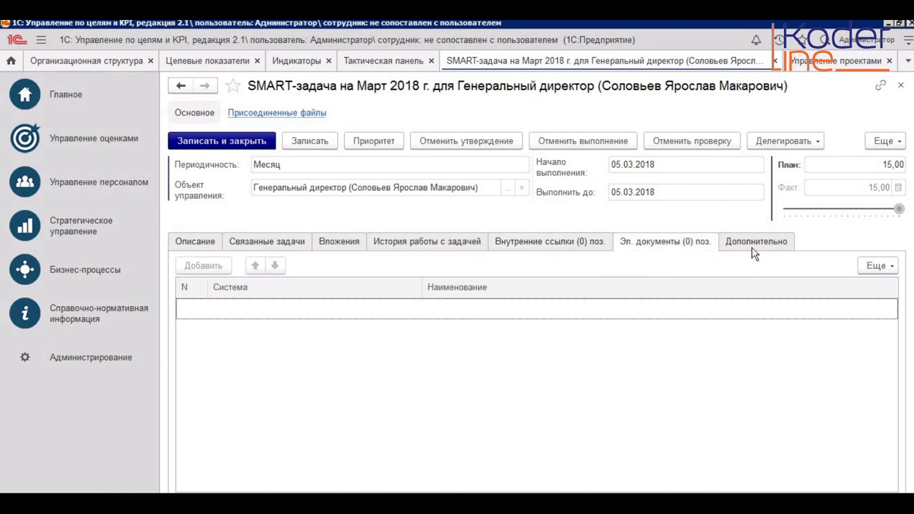
{"action": "left_click", "coordinate": [753, 246]}
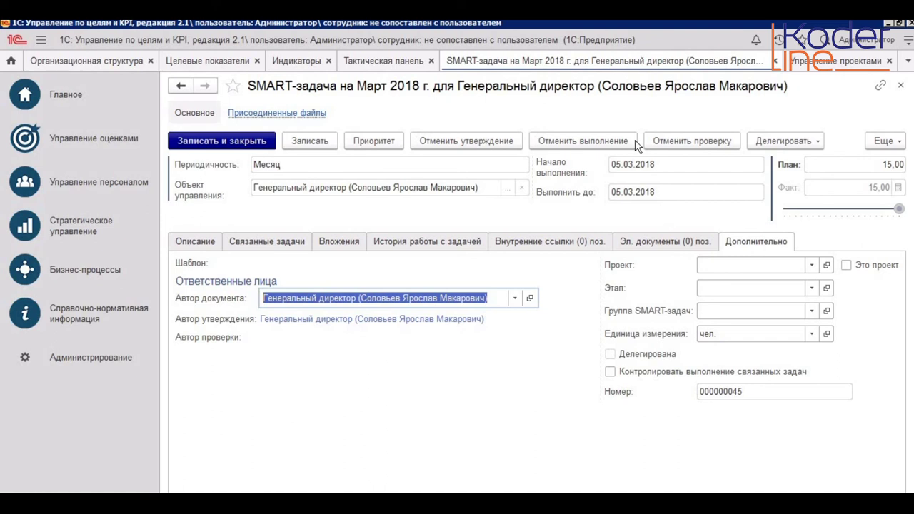
{"action": "left_click", "coordinate": [850, 62]}
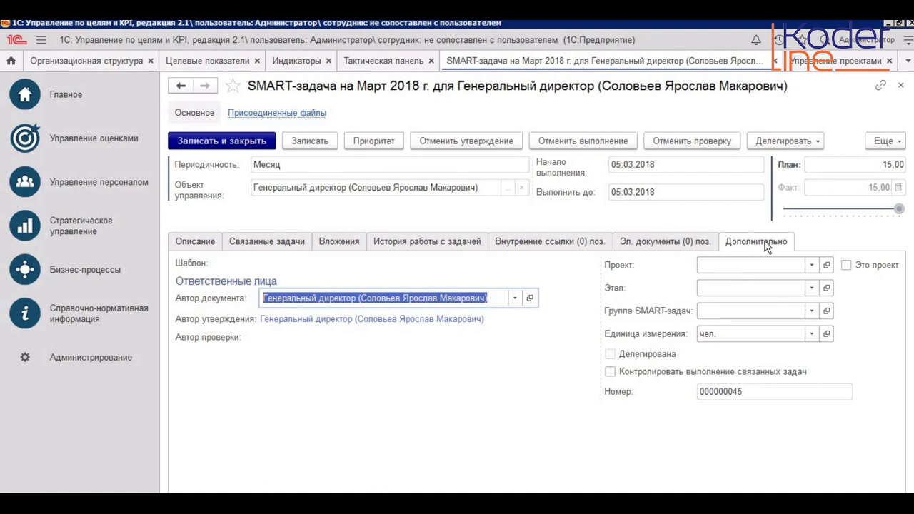